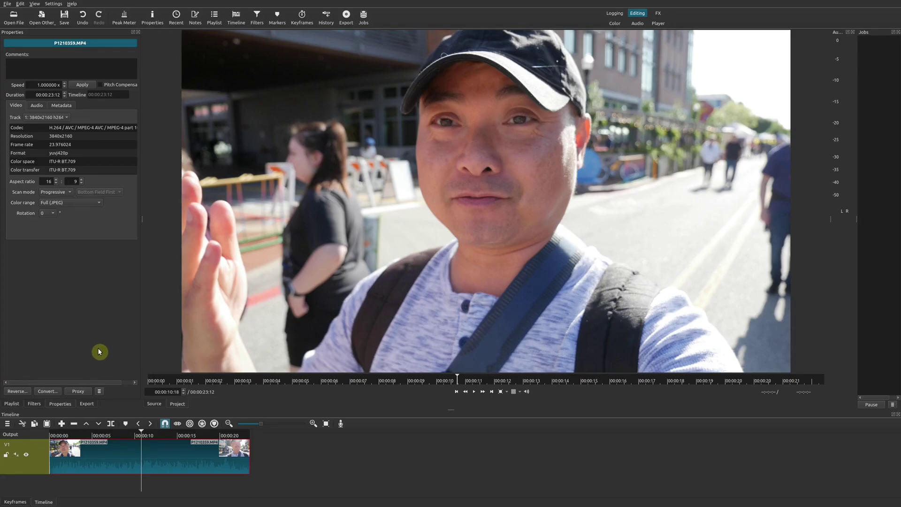
Scrub the playhead to 00:00:11:18, then forward to 00:00:13:00 in the selfie clip
left_click(151, 435)
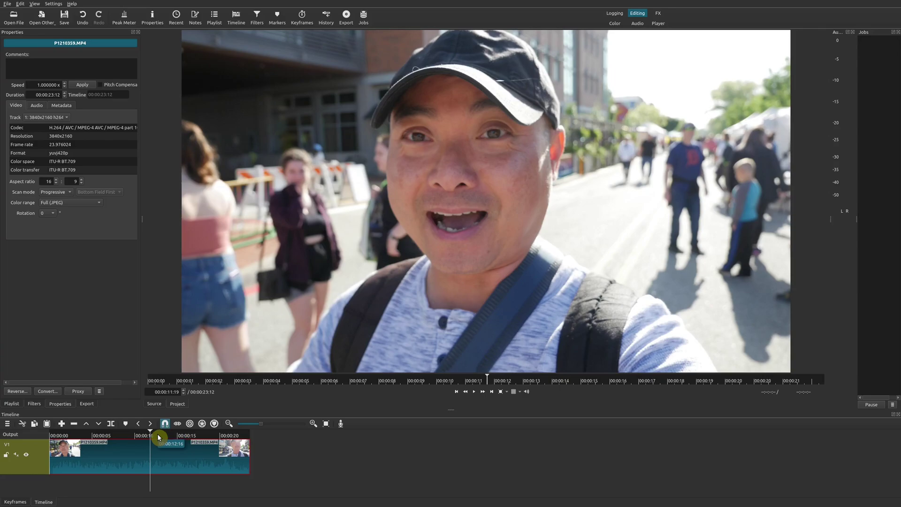
left_click(161, 438)
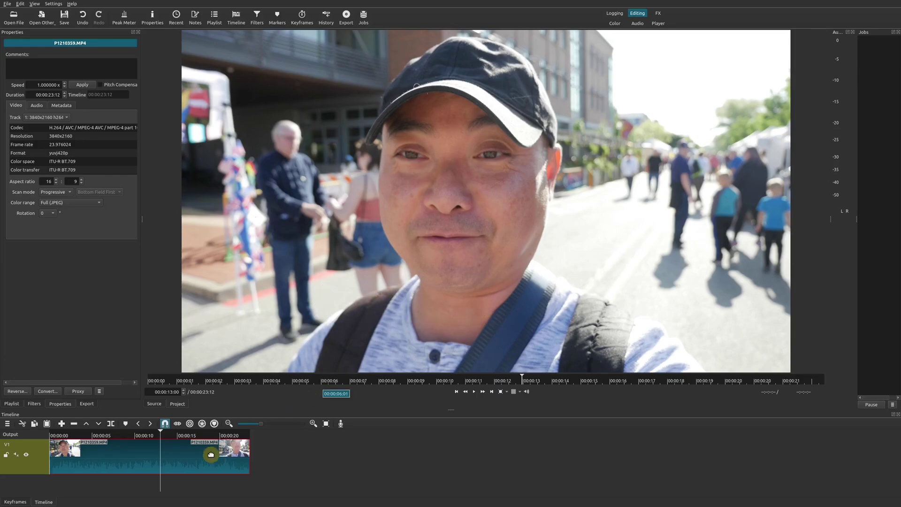
Move the playhead slightly later in P1210359.MP4, to around 00:00:14:01
left_click(169, 447)
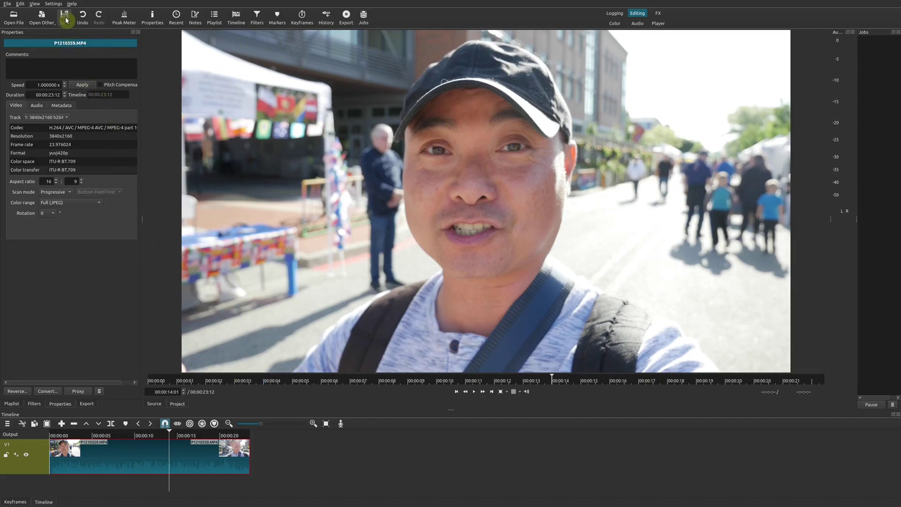
left_click(50, 5)
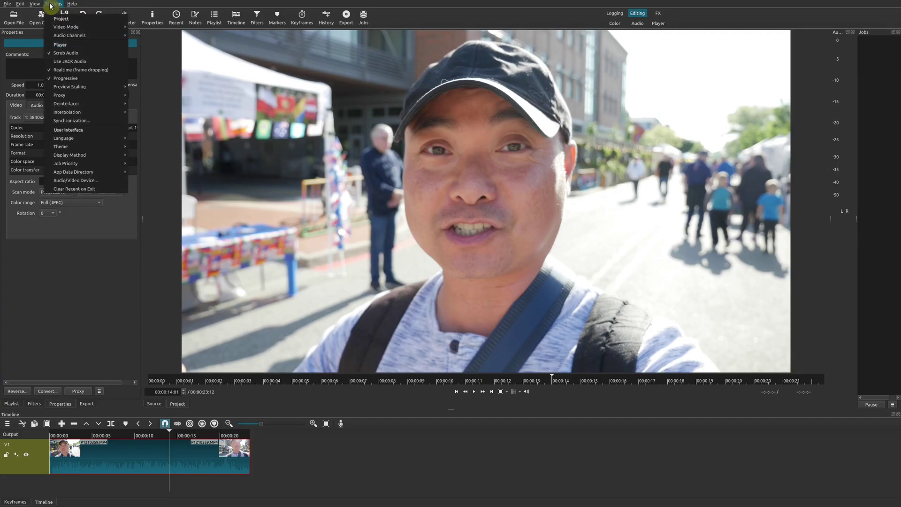
mouse_move(80, 93)
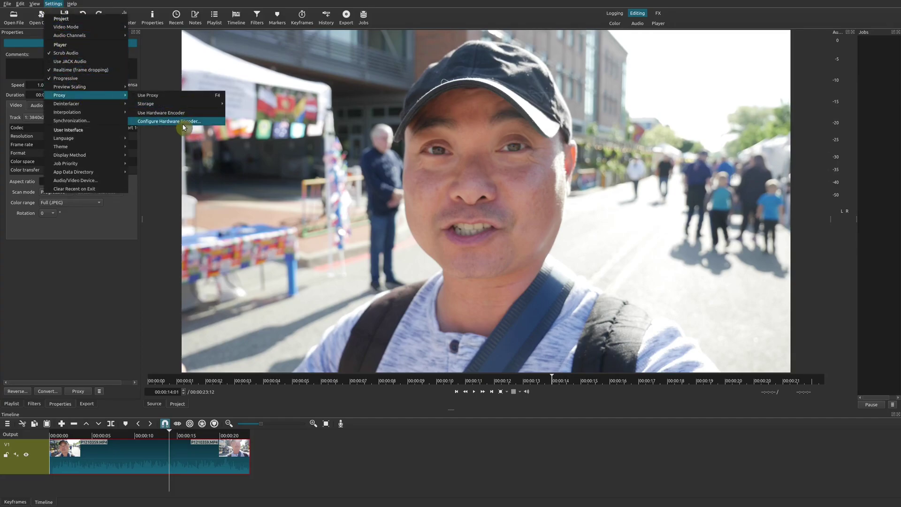
mouse_move(184, 102)
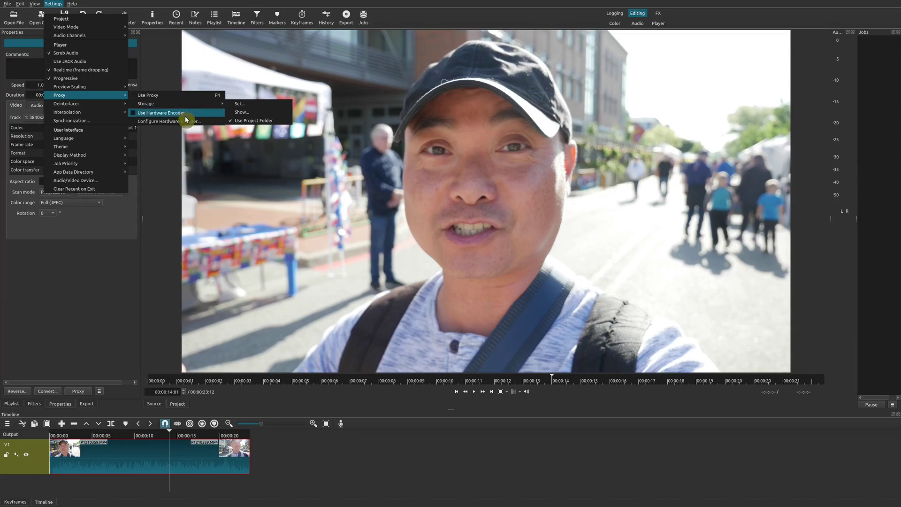
left_click(132, 318)
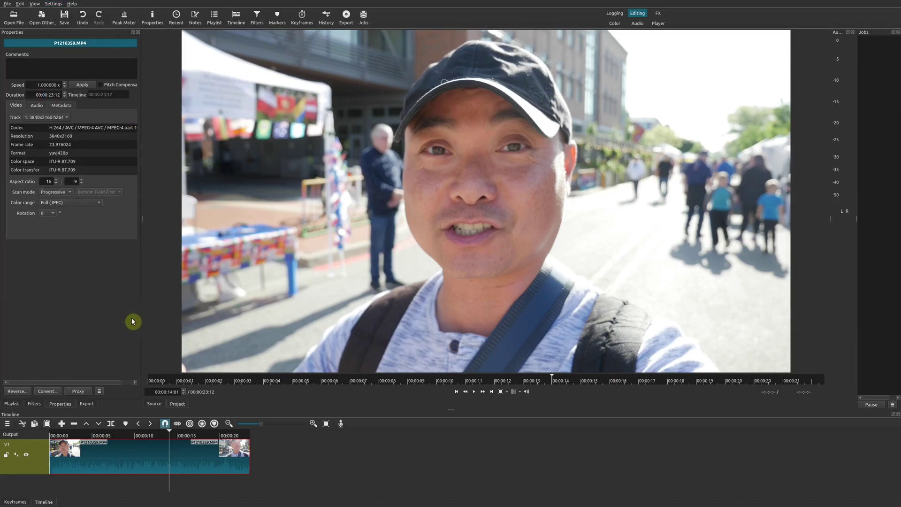
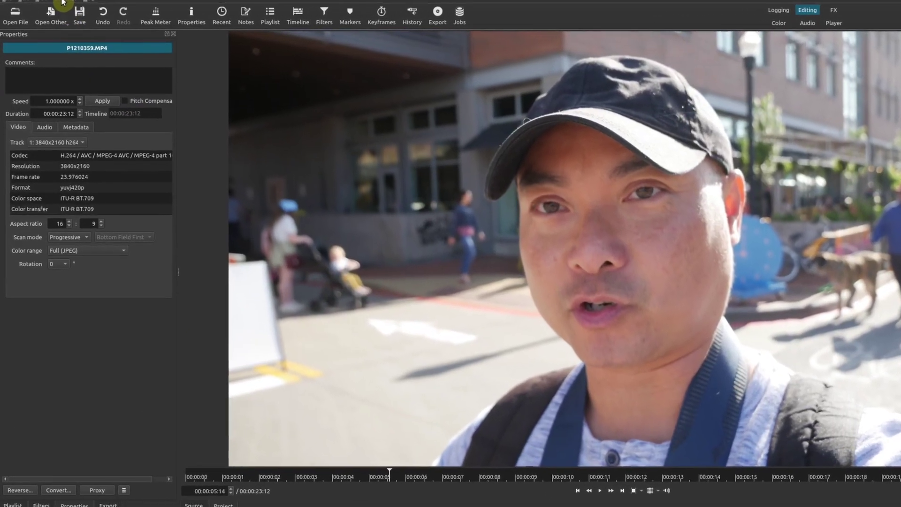
Open the player settings menu and close it without choosing a preview scaling
left_click(53, 3)
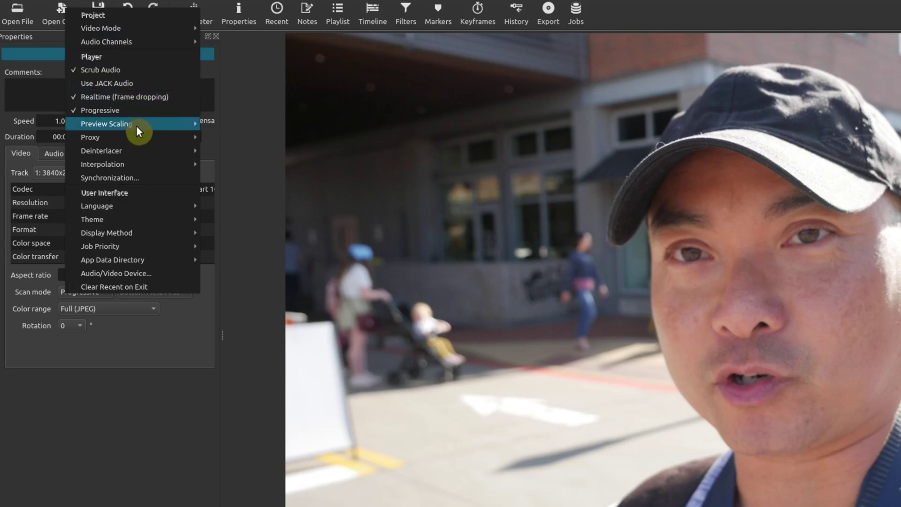
mouse_move(128, 118)
mouse_move(155, 126)
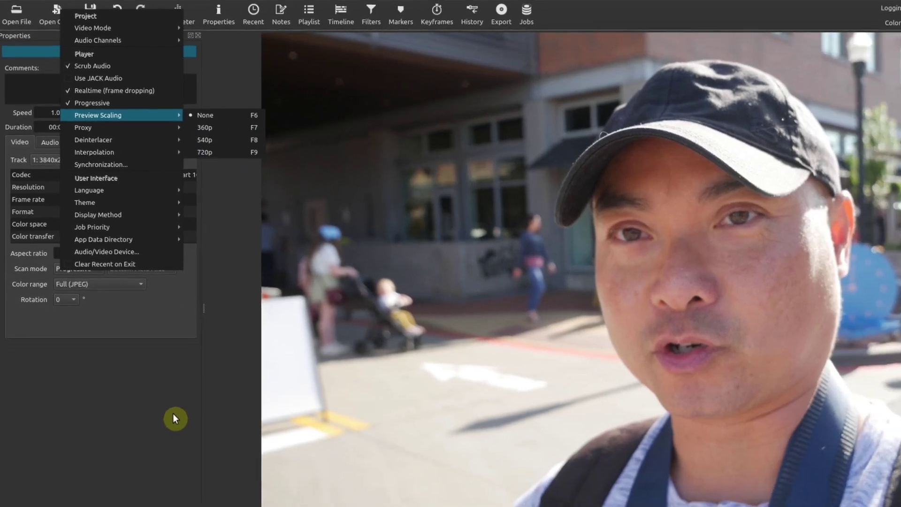
left_click(192, 451)
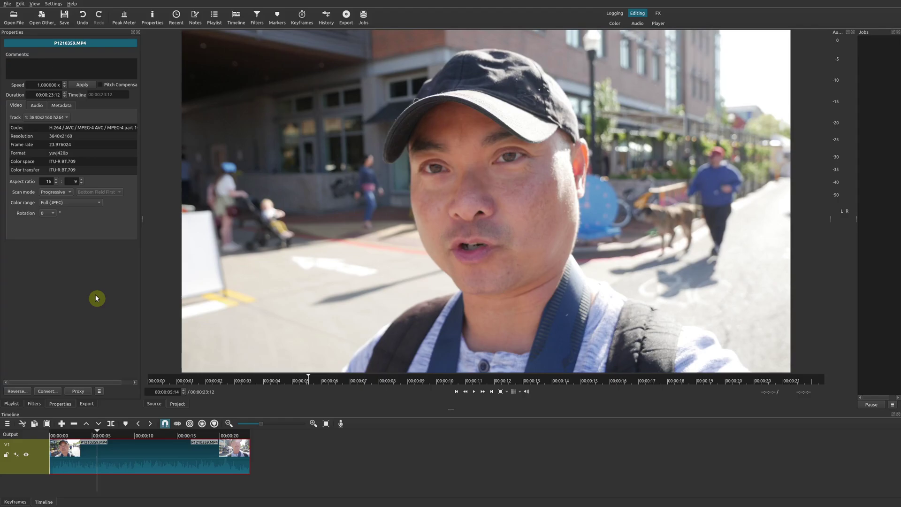
Show the clip's filters, play from 00:00:04:22, and view the Old Film: Technocolor settings before pausing
left_click(32, 406)
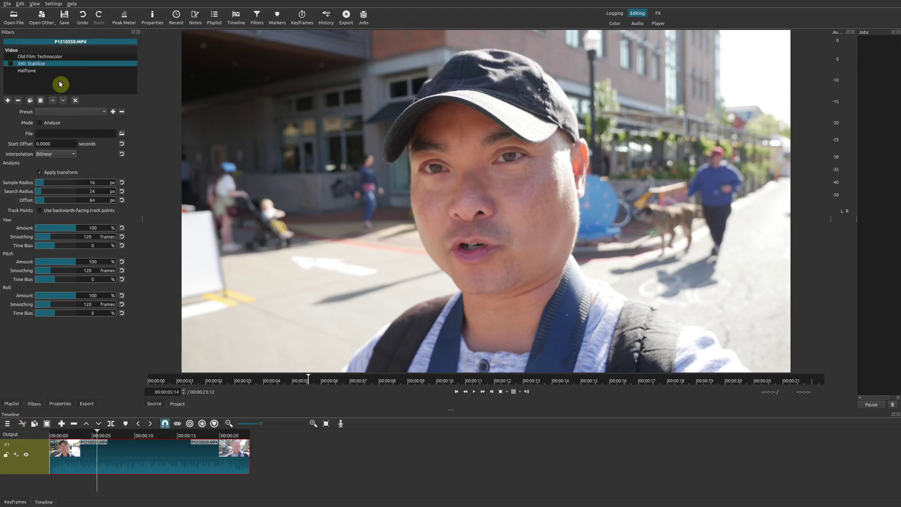
left_click(92, 439)
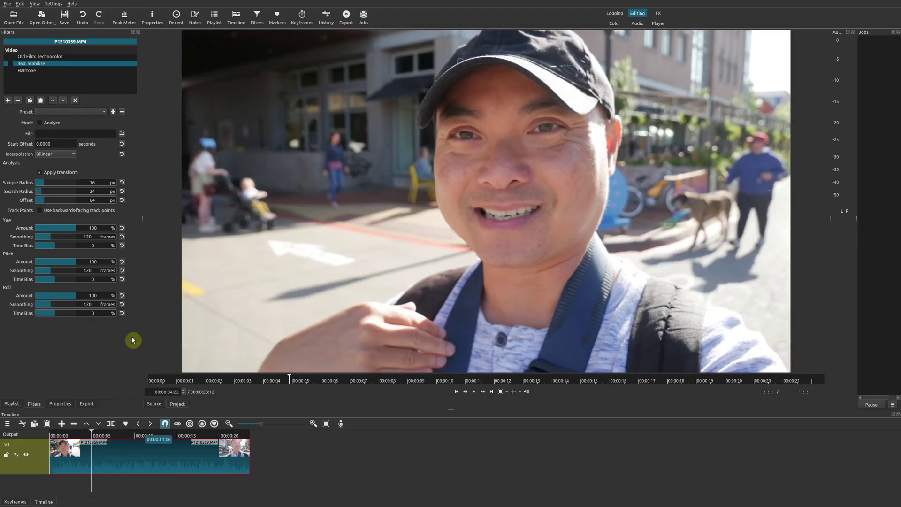
key("space")
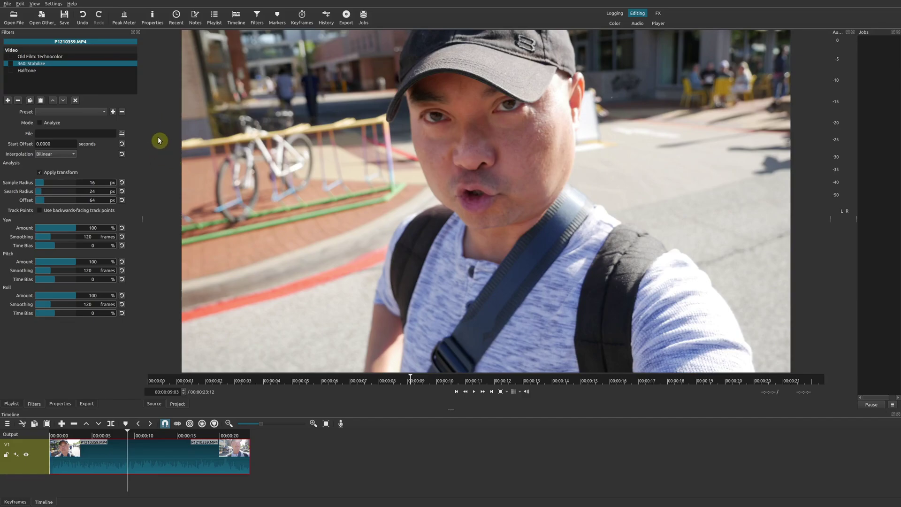
left_click(11, 57)
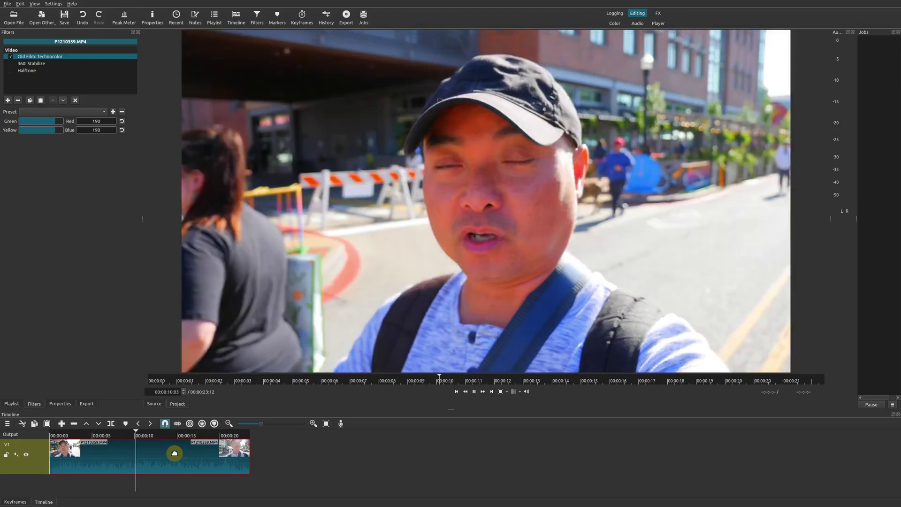
key("space")
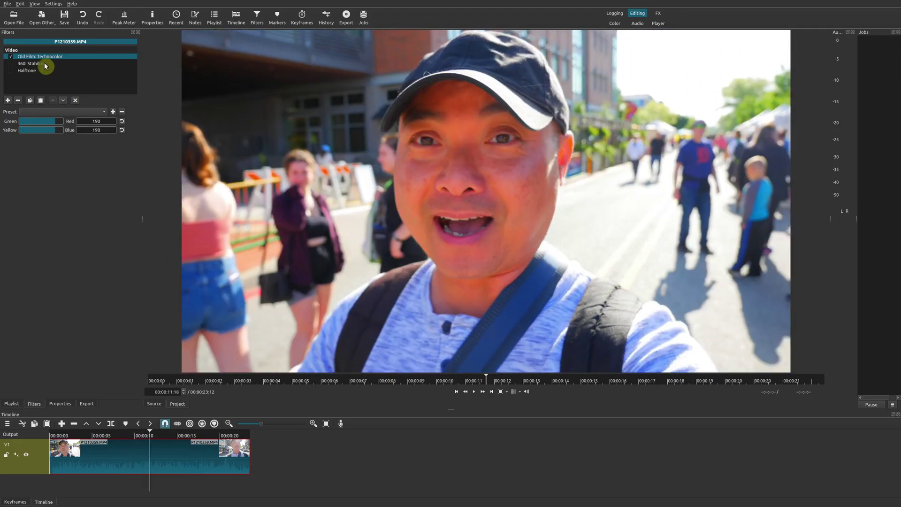
Review 360: Stabilize, stop playback, then show Halftone at Radius 40%, Cyan 30%, Magenta 45%, Yellow 25%
left_click(11, 63)
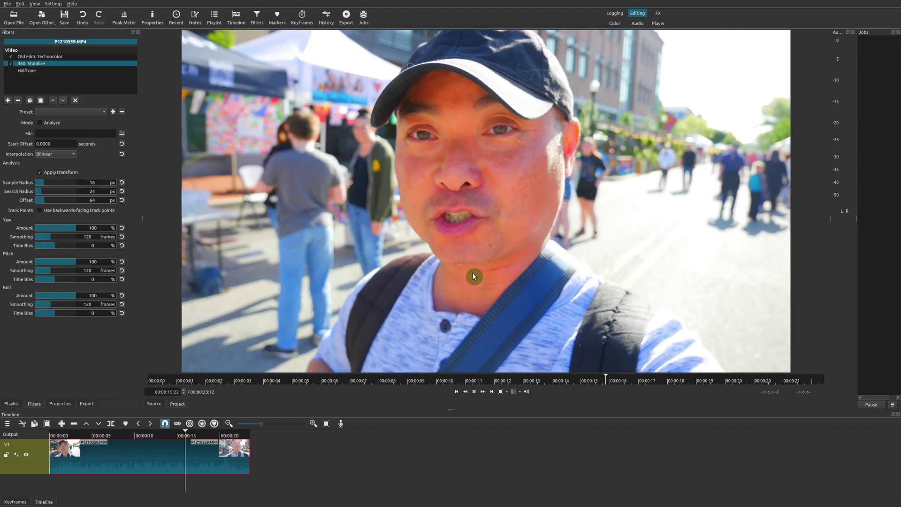
left_click(472, 274)
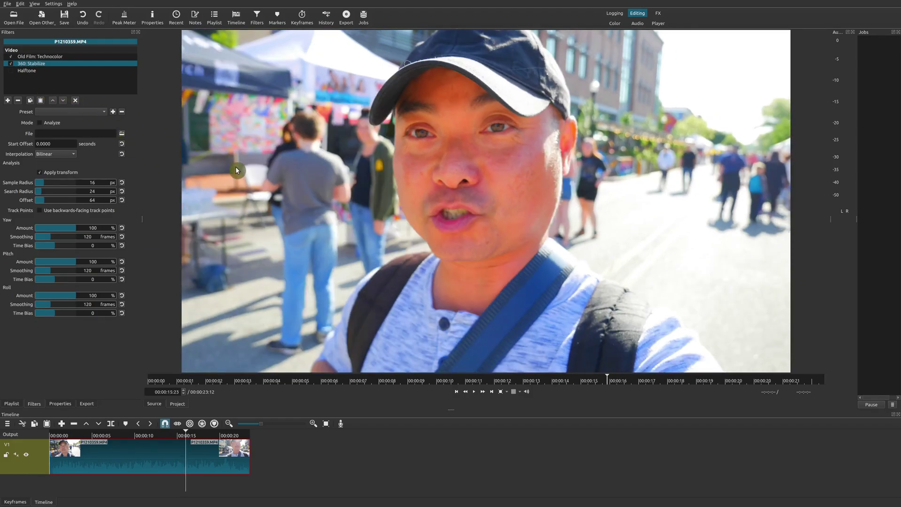
left_click(10, 71)
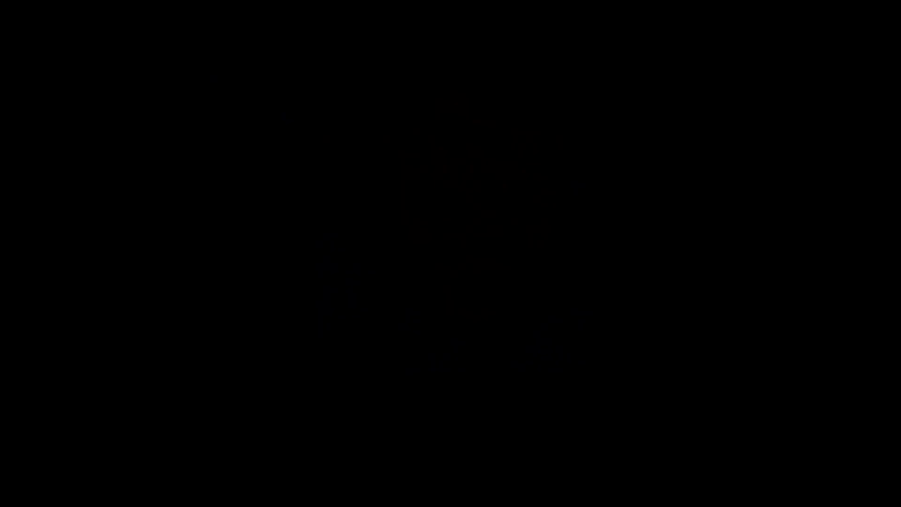
Scroll down the TubeBuddy homepage past the logos and testimonials to the YouTube section
scroll(448, 263, "down", 3)
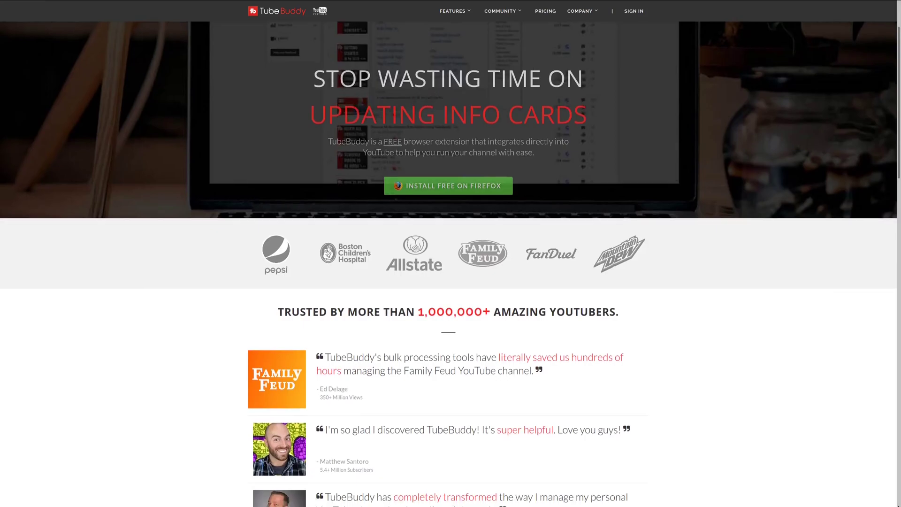
scroll(448, 263, "down", 3)
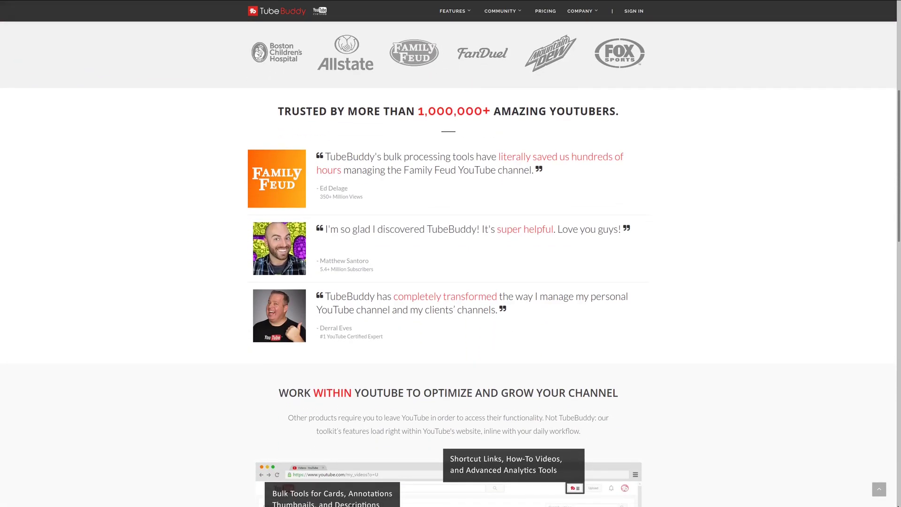
scroll(449, 263, "down", 3)
scroll(448, 263, "down", 3)
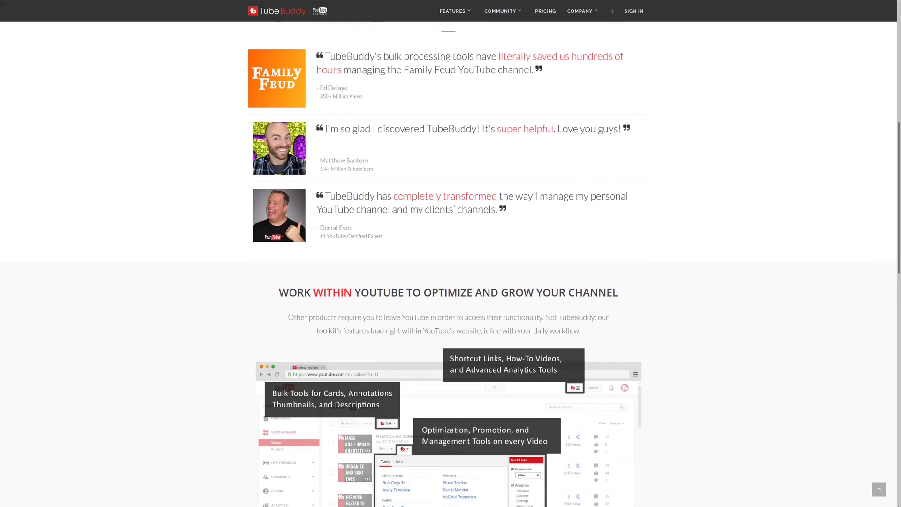
scroll(449, 263, "down", 2)
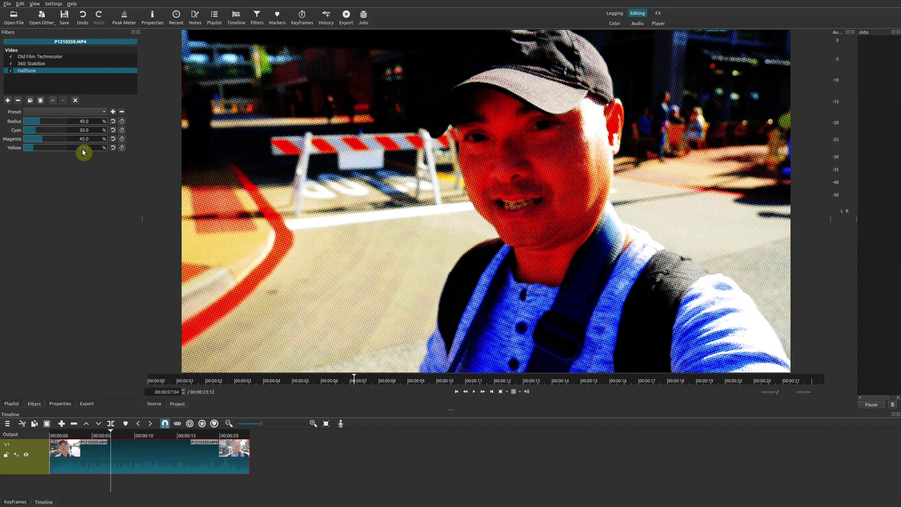
Turn on 720p preview scaling and stop playback of the halftoned clip
left_click(54, 3)
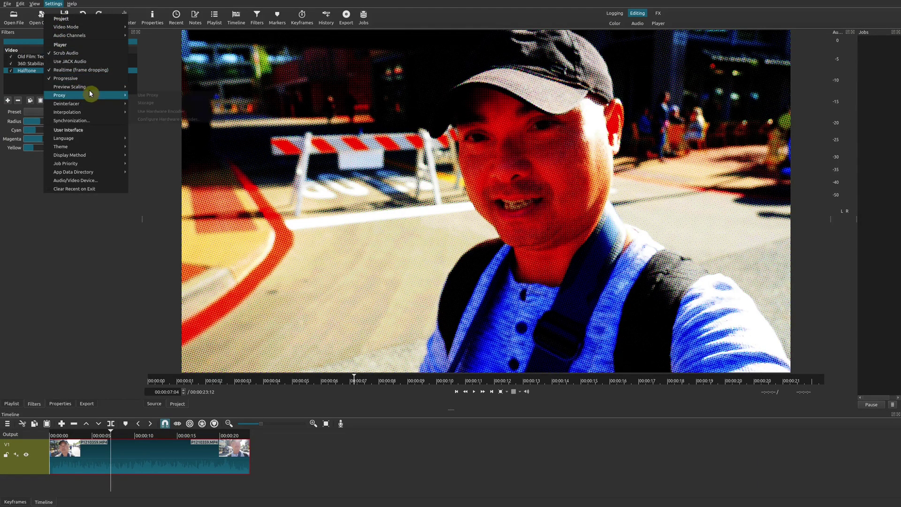
mouse_move(89, 87)
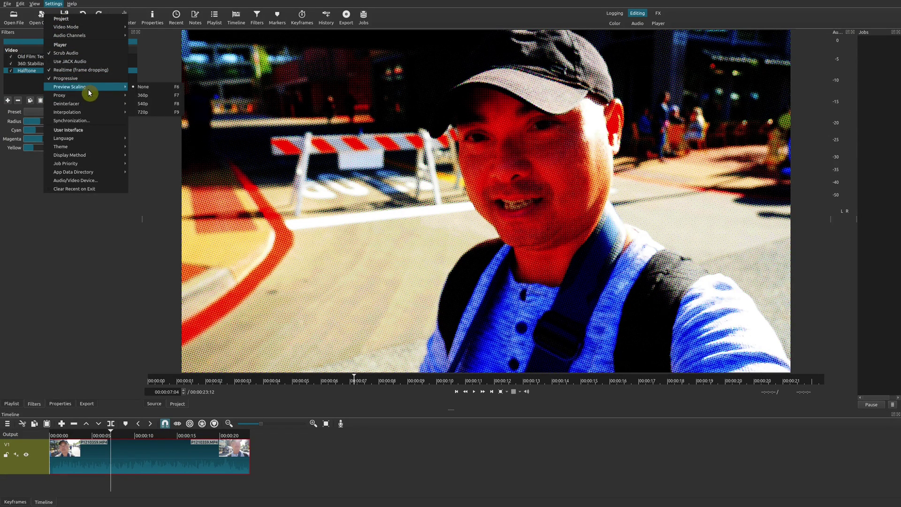
left_click(160, 112)
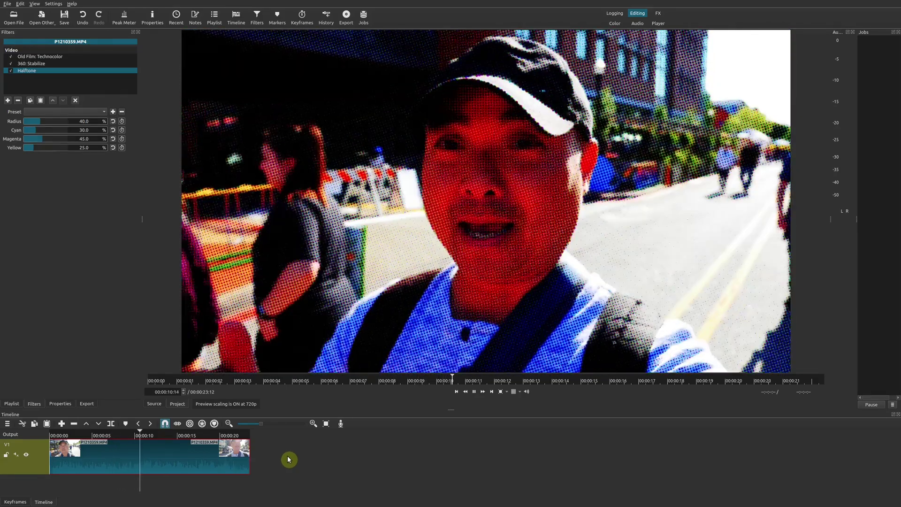
key("space")
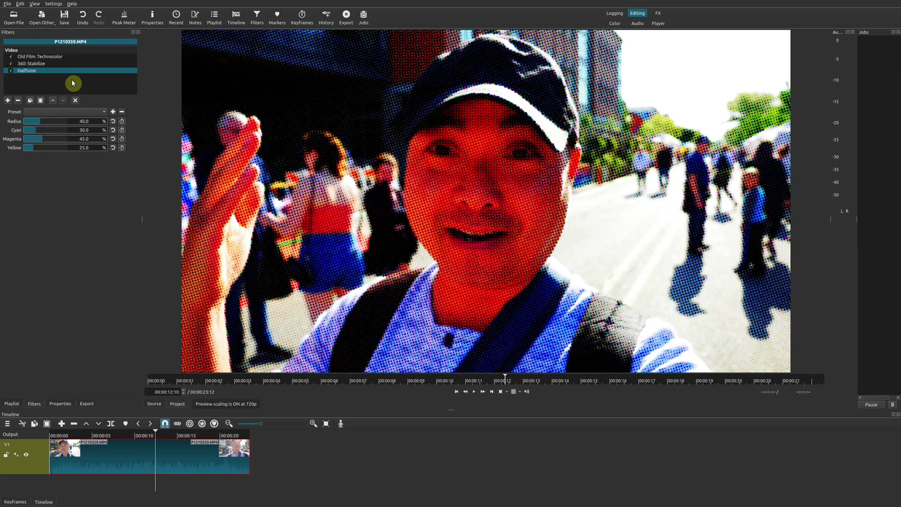
left_click(55, 3)
Lower the preview scaling to 540p and pause the preview
mouse_move(72, 87)
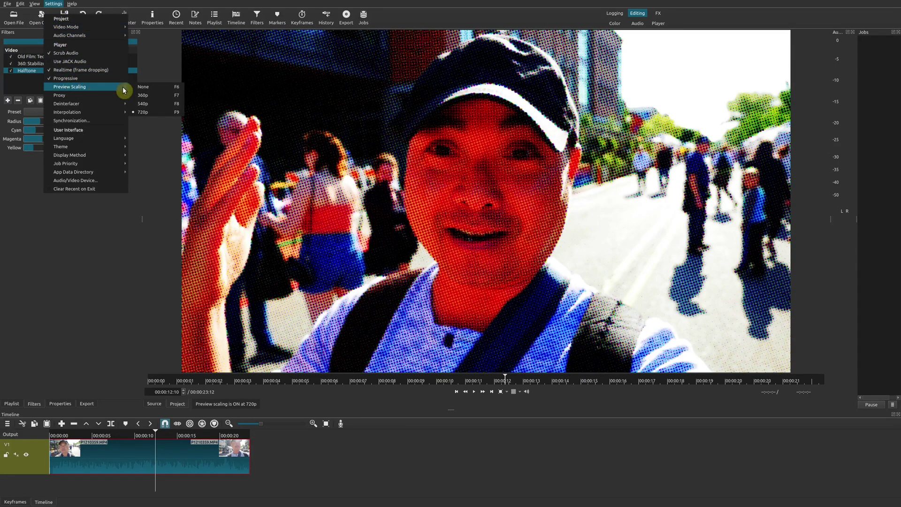
left_click(161, 103)
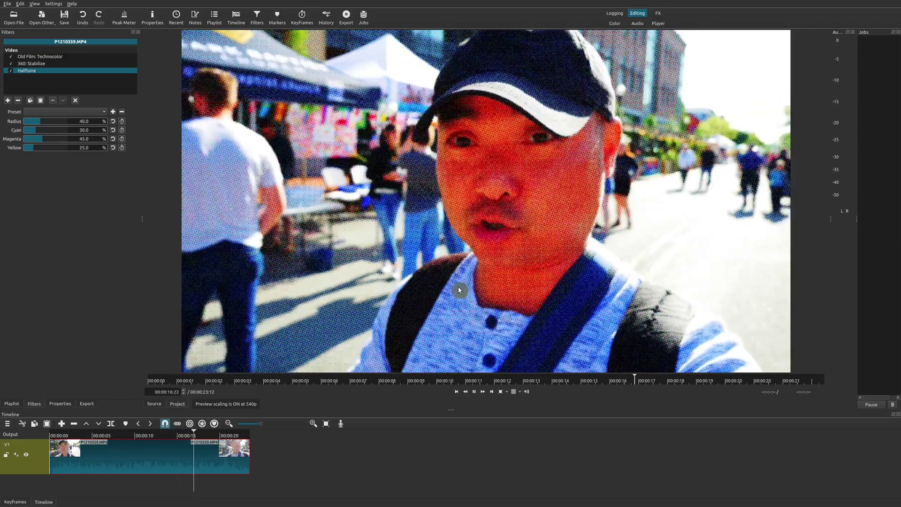
left_click(203, 229)
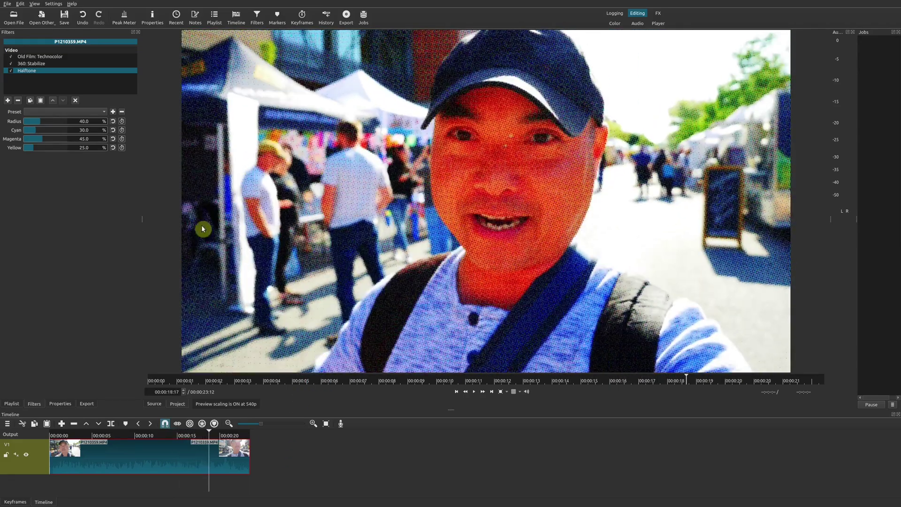
Drop preview scaling to 360p and play from about 00:00:07, pausing at 00:00:11:03
left_click(53, 4)
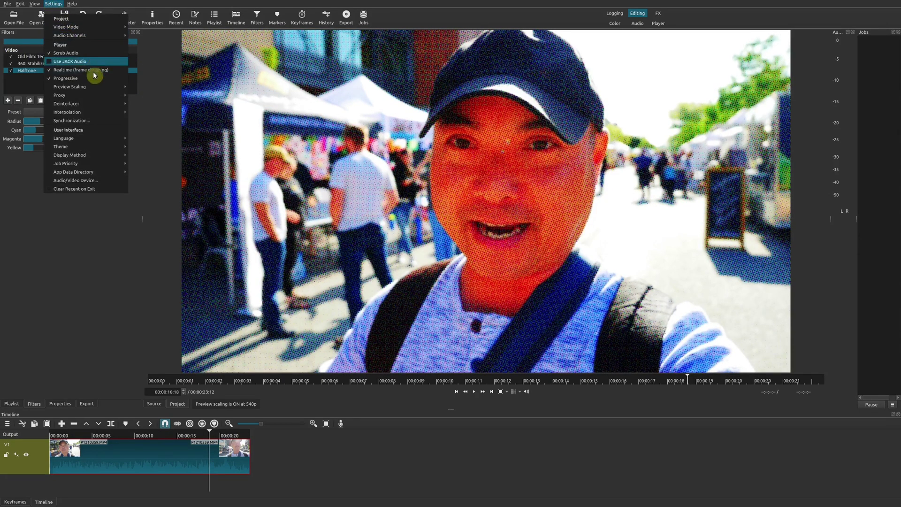
mouse_move(94, 89)
left_click(149, 97)
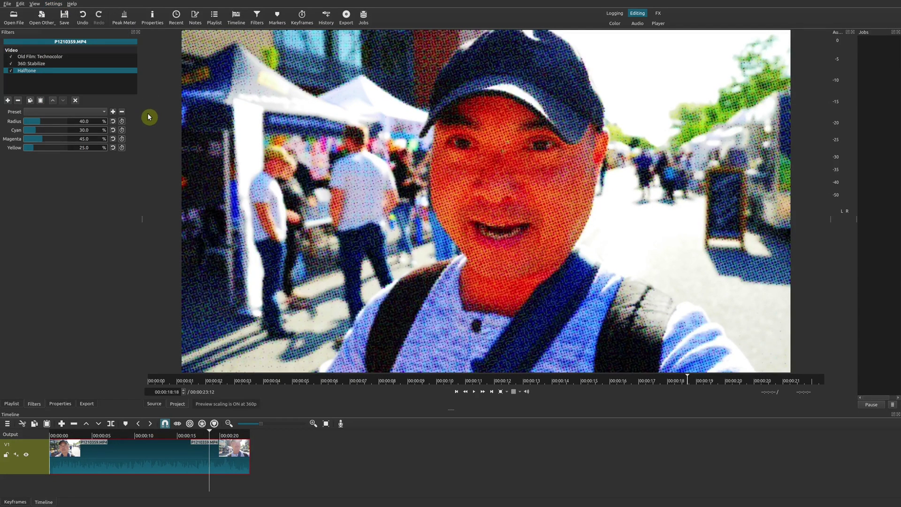
key("space")
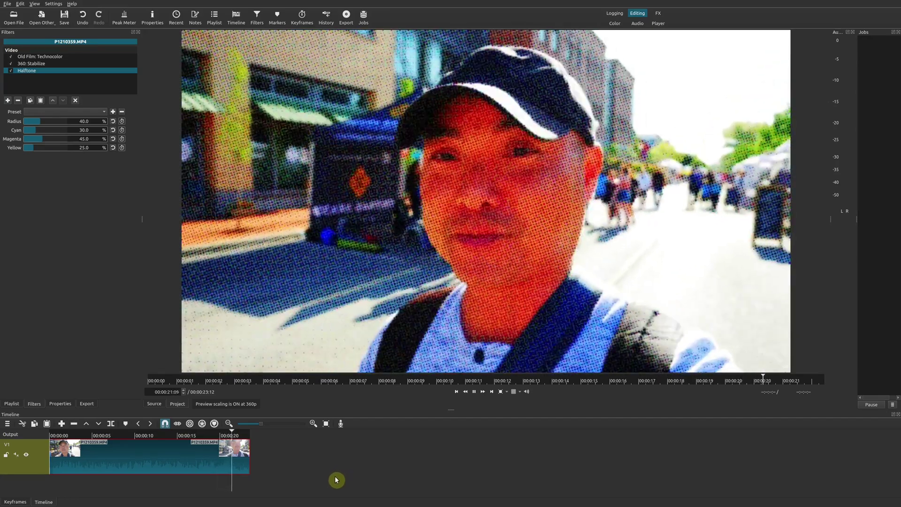
left_click(115, 432)
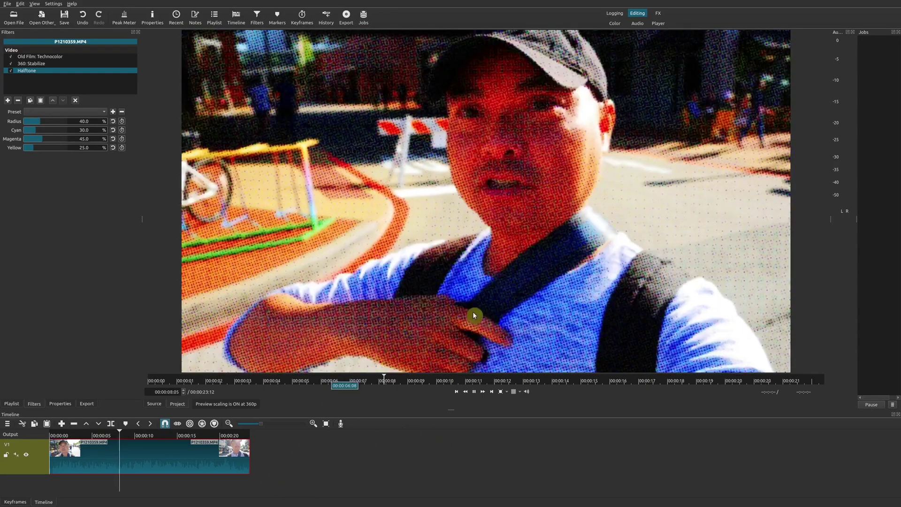
key("space")
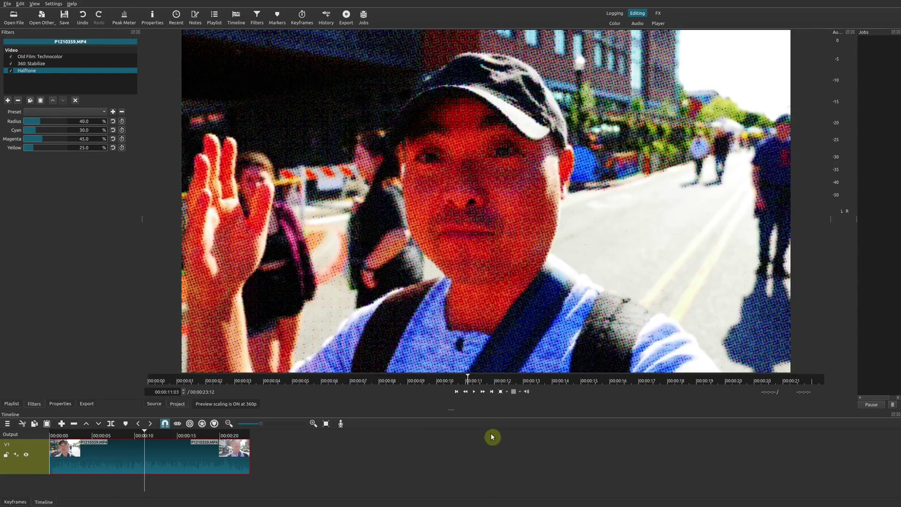
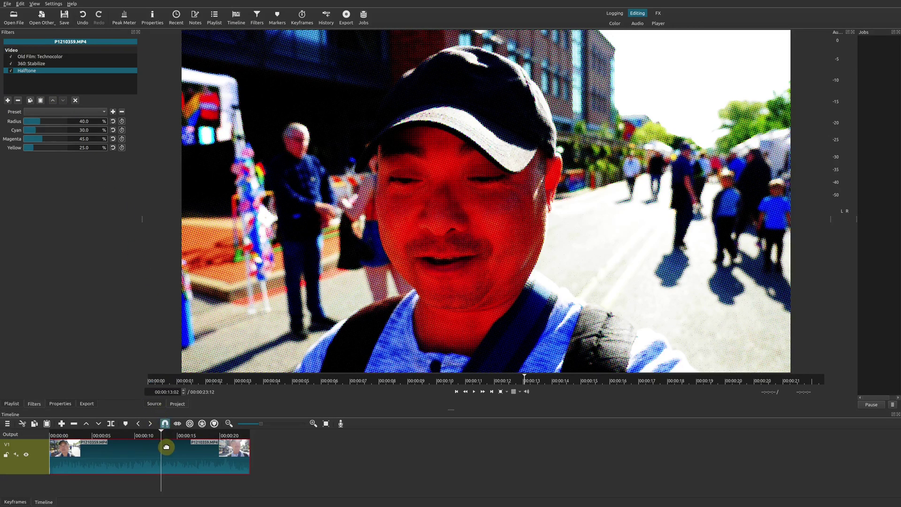
Set Preview Scaling to 360p in Settings and play the halftone-filtered street clip
left_click(53, 4)
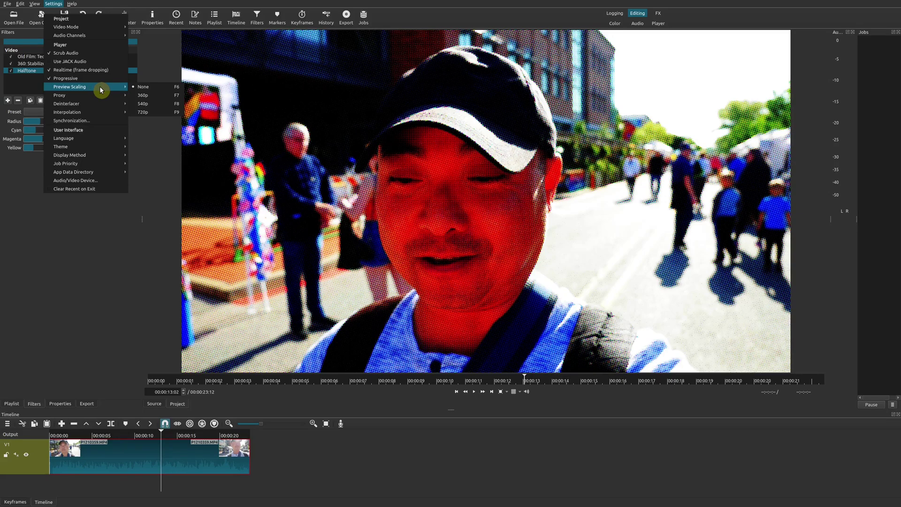
left_click(157, 97)
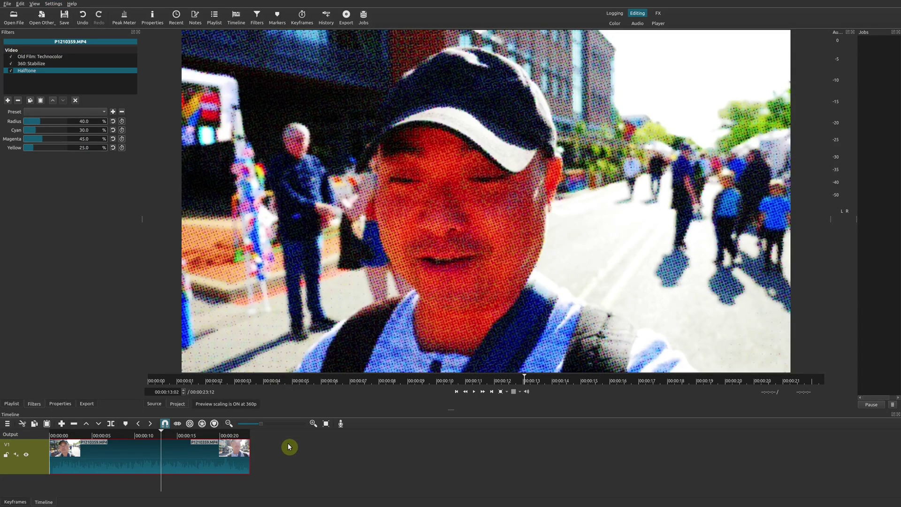
key("space")
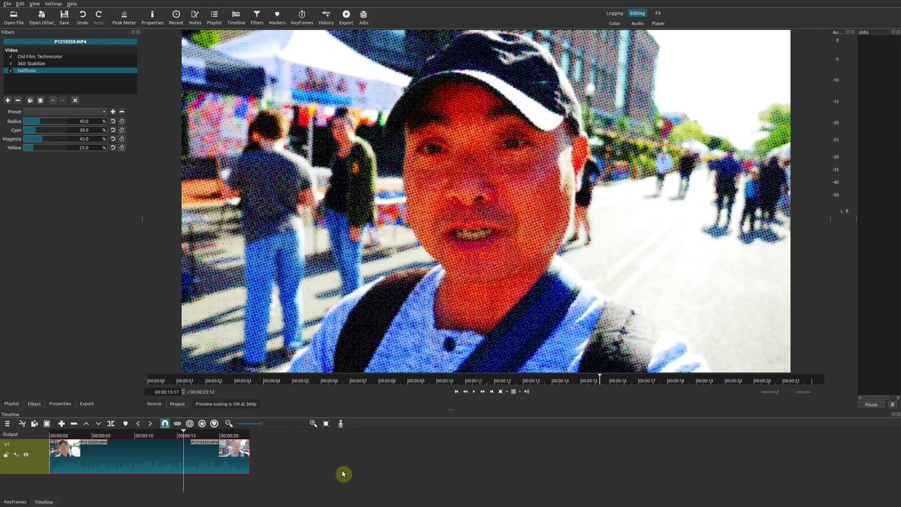
key("space")
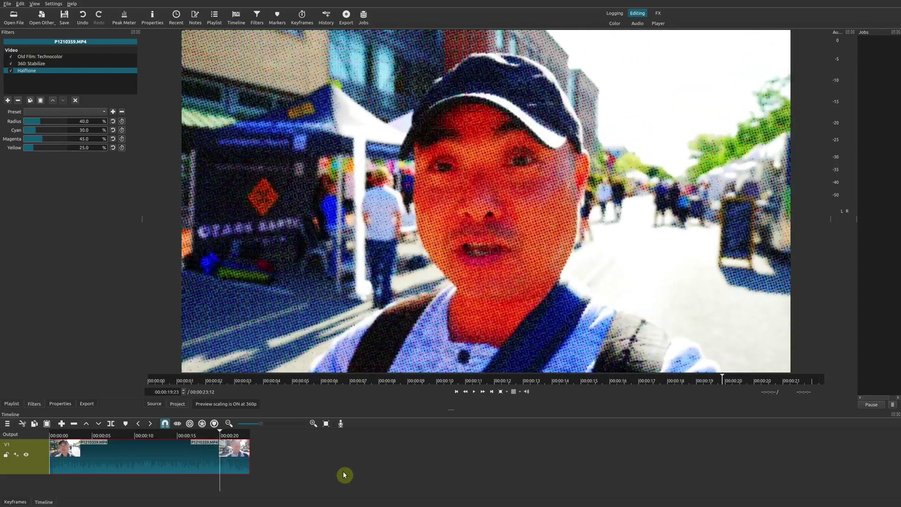
key("space")
key("Left")
key("Left")
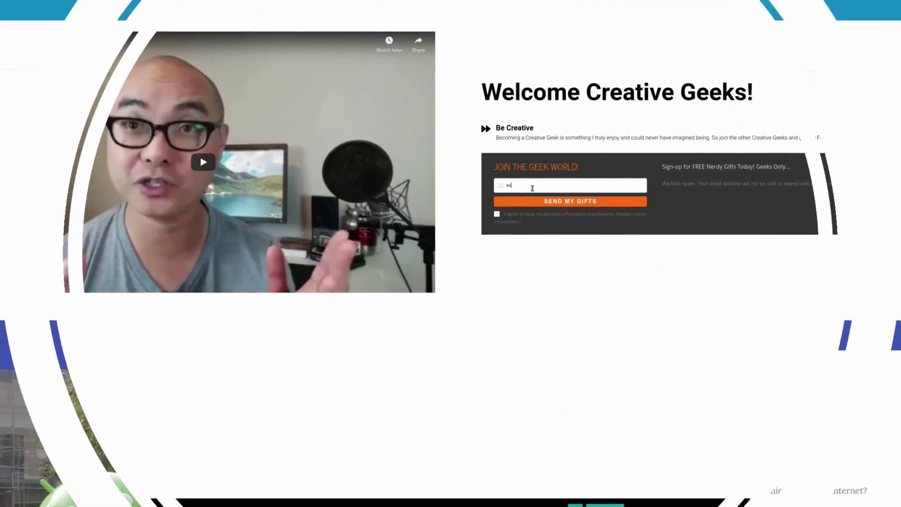
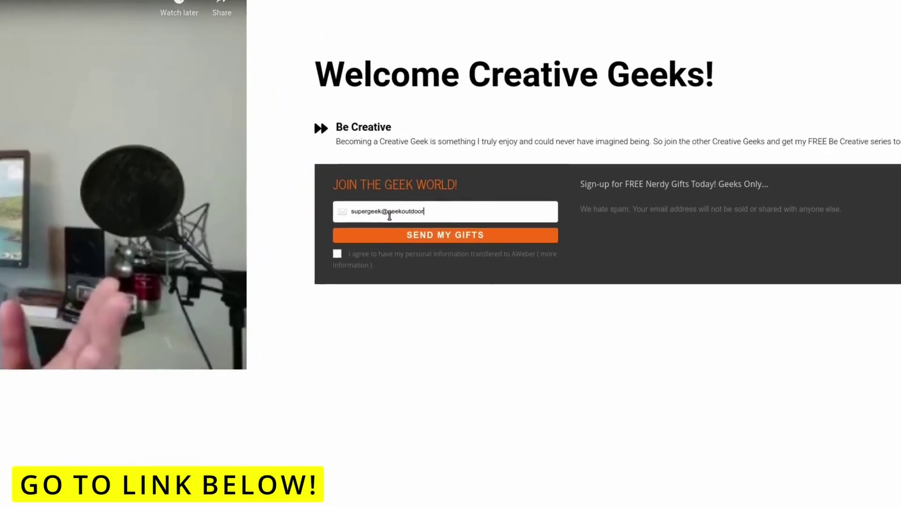